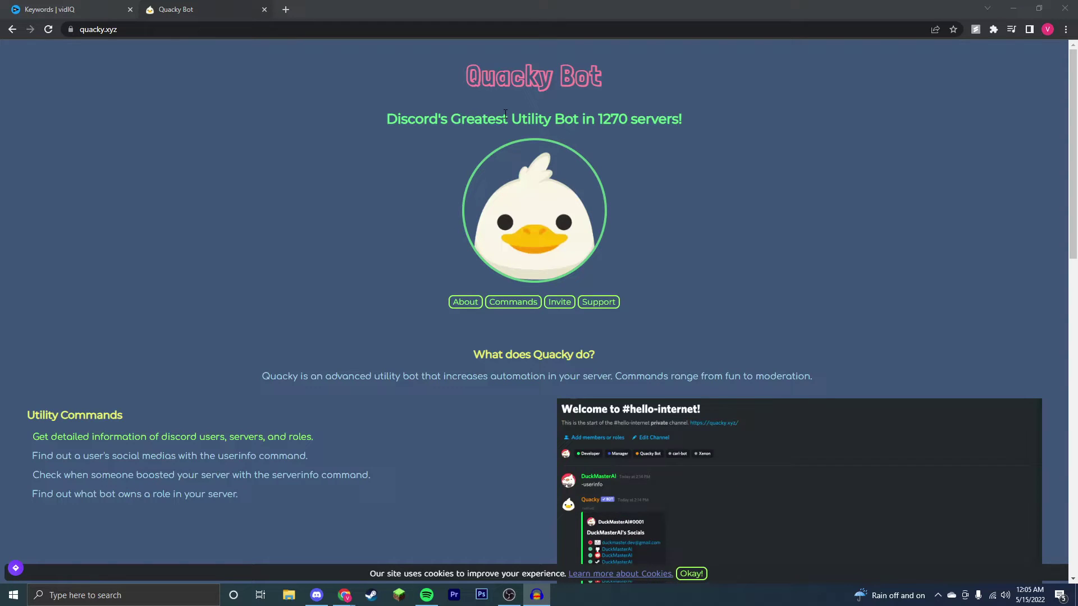
Look through the Quacky home page, from its utility, moderation and voice management commands down to the fun commands
scroll(506, 114, down, 3)
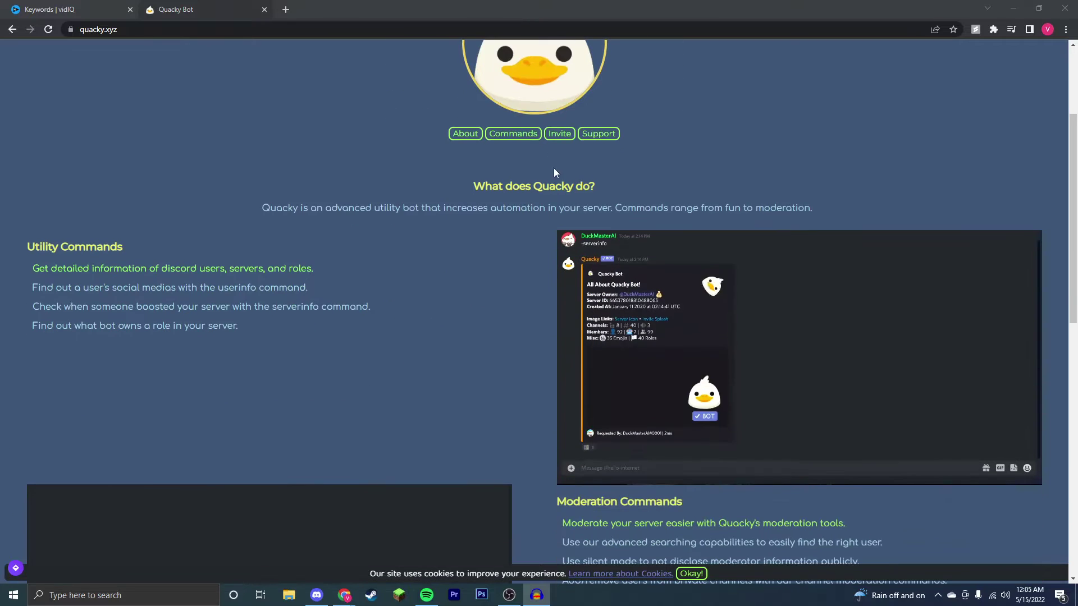
scroll(674, 315, down, 6)
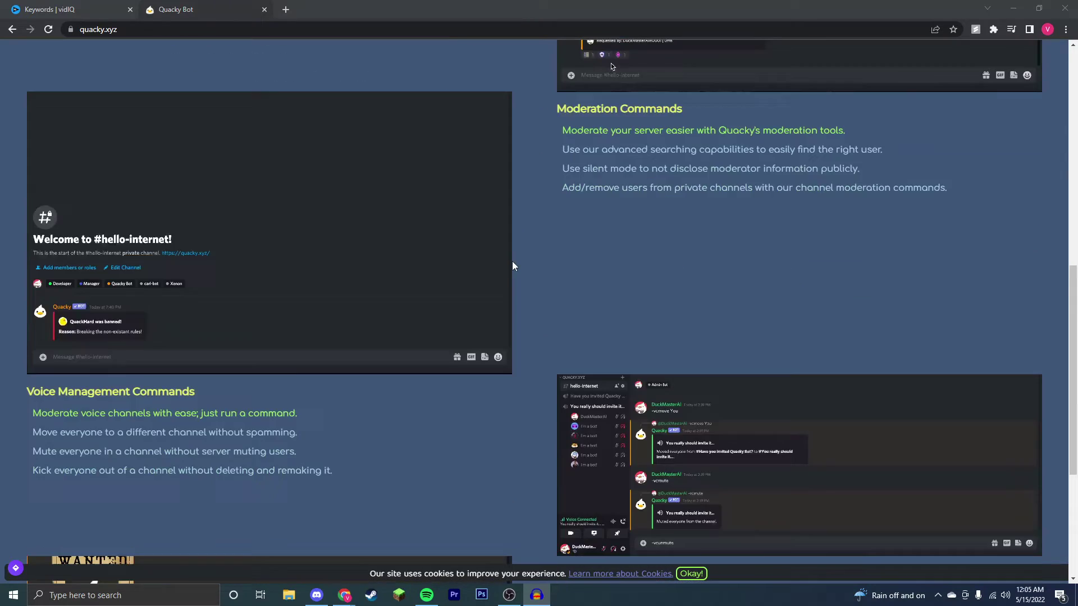
scroll(751, 268, up, 10)
scroll(755, 284, down, 8)
scroll(756, 285, down, 5)
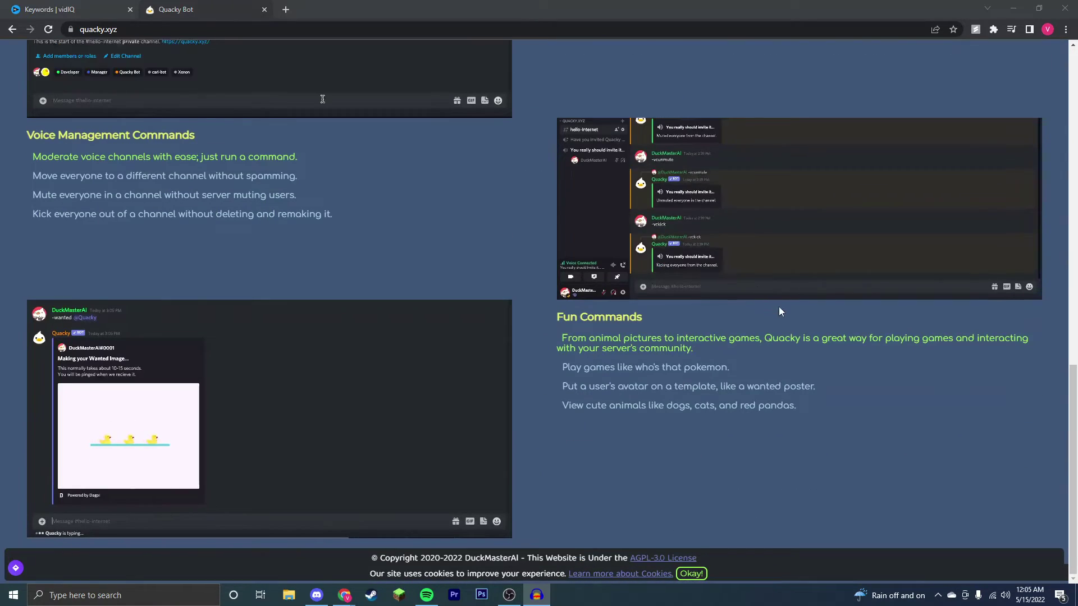
scroll(592, 315, up, 13)
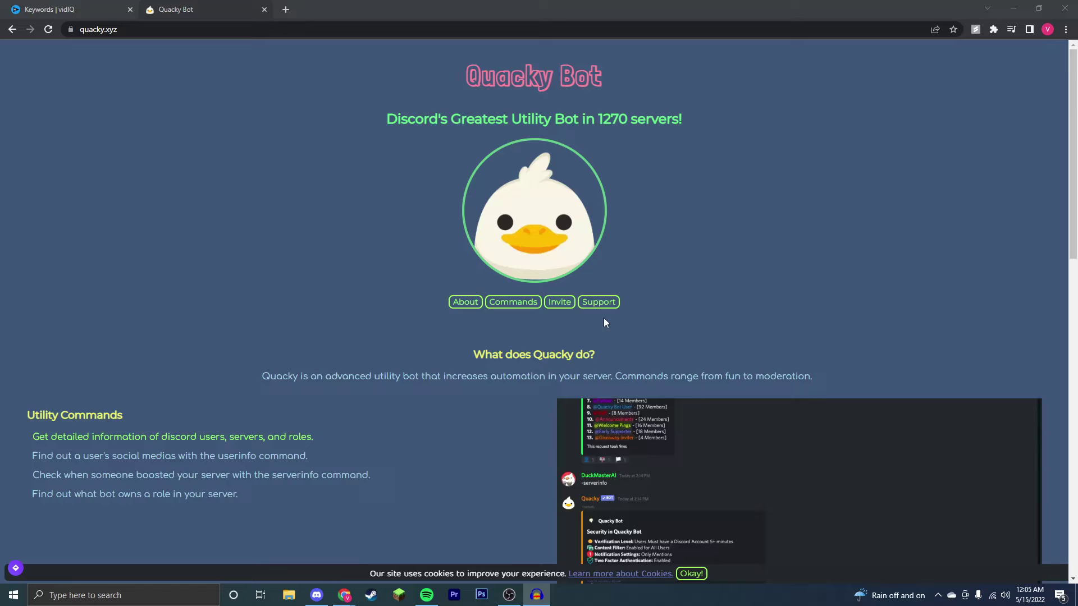
scroll(645, 342, down, 14)
scroll(695, 377, up, 12)
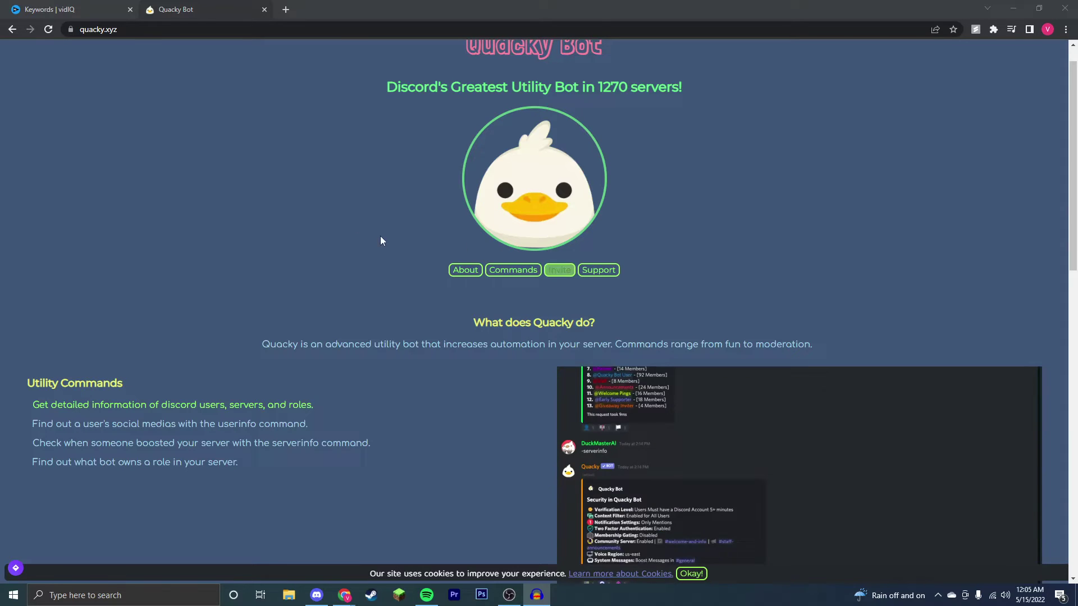
Invite Quacky to the first of the two test servers and authorize it with all requested permissions
scroll(380, 236, up, 1)
click(560, 302)
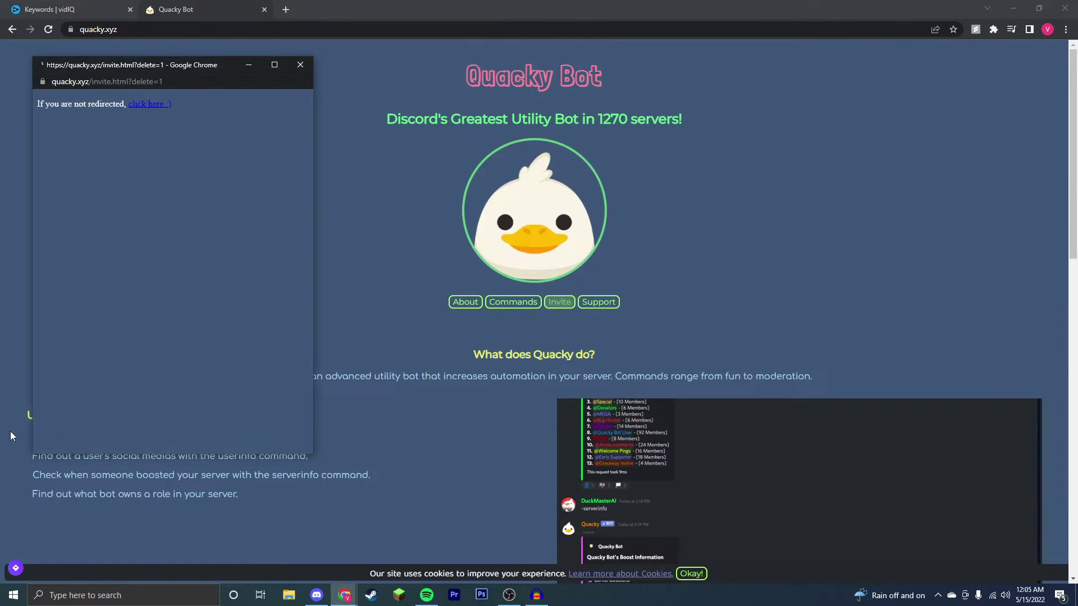
click(168, 342)
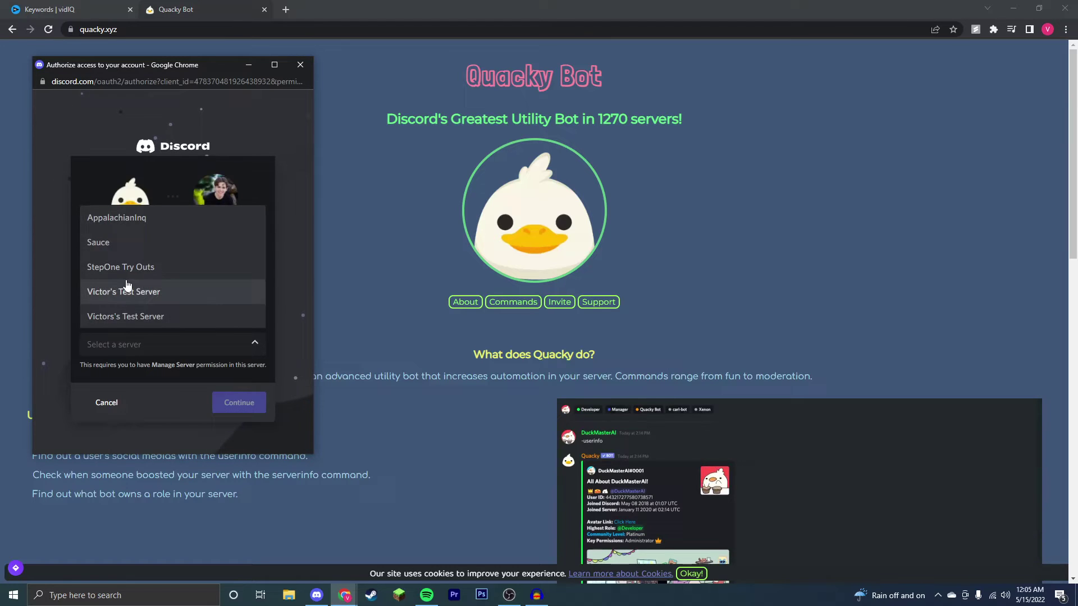
click(159, 291)
click(225, 403)
scroll(168, 376, down, 6)
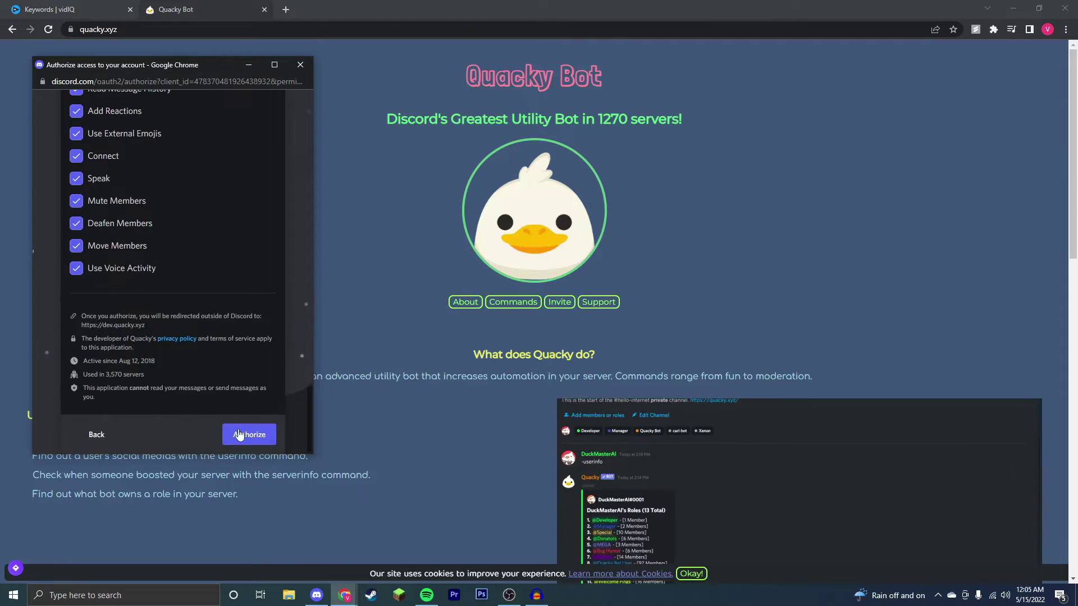
click(255, 439)
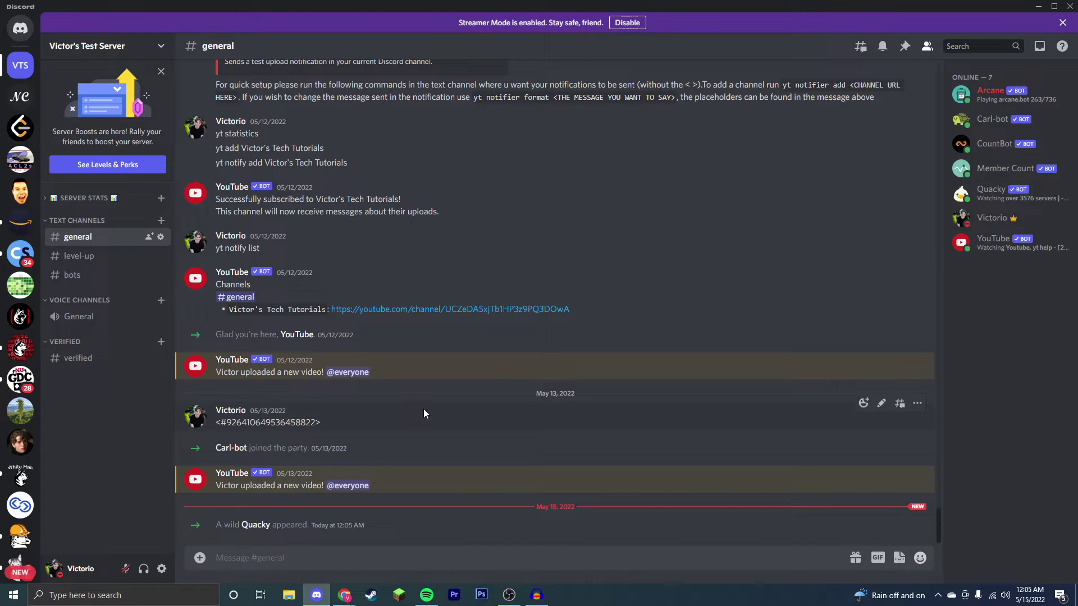
text(-userinfo)
key(Return)
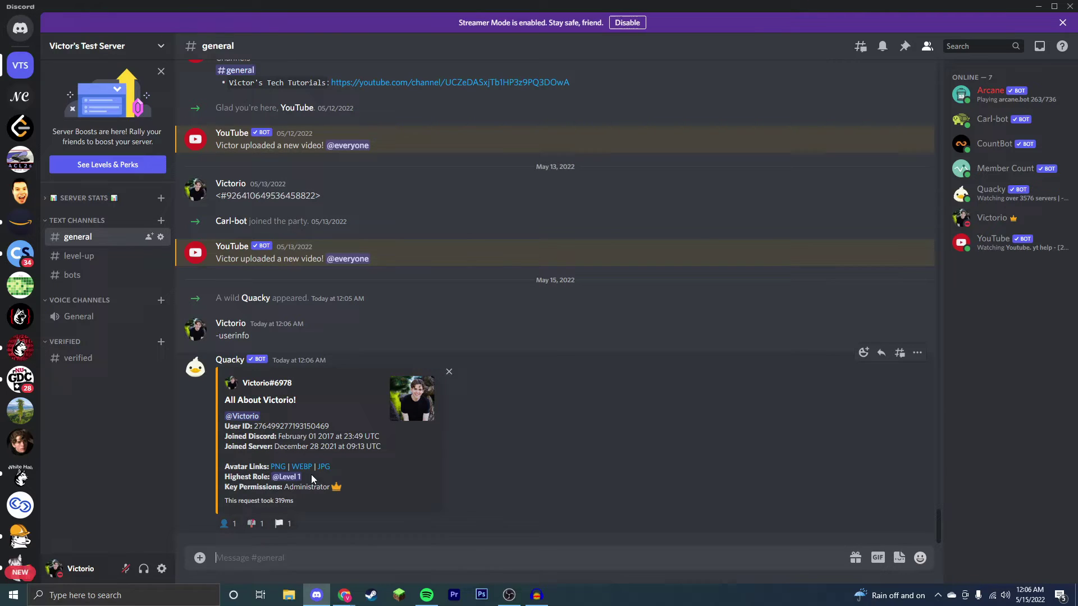
text(-user @)
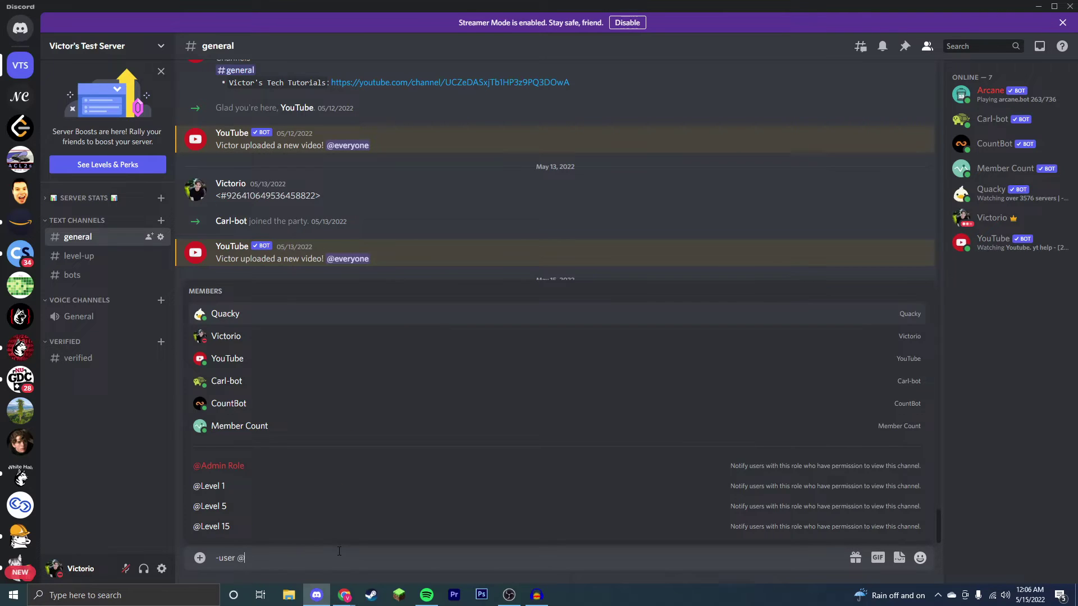
key(Down)
key(Down)
key(Return)
key(Return)
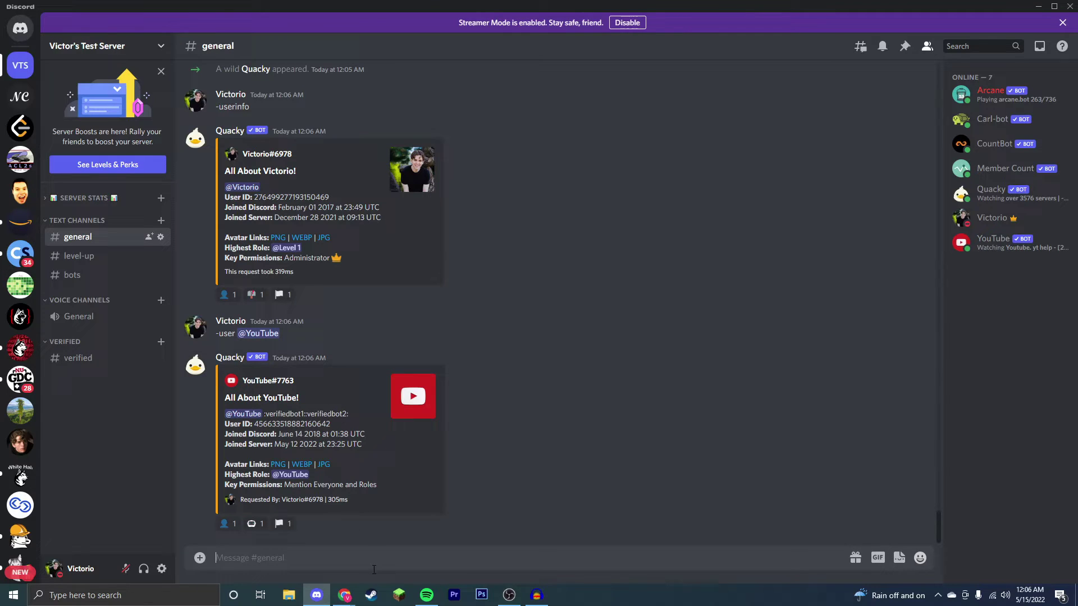
Ban the YouTube bot from the general channel using -channelremove with its user ID, and check the level-up channel's member list
text(-chan)
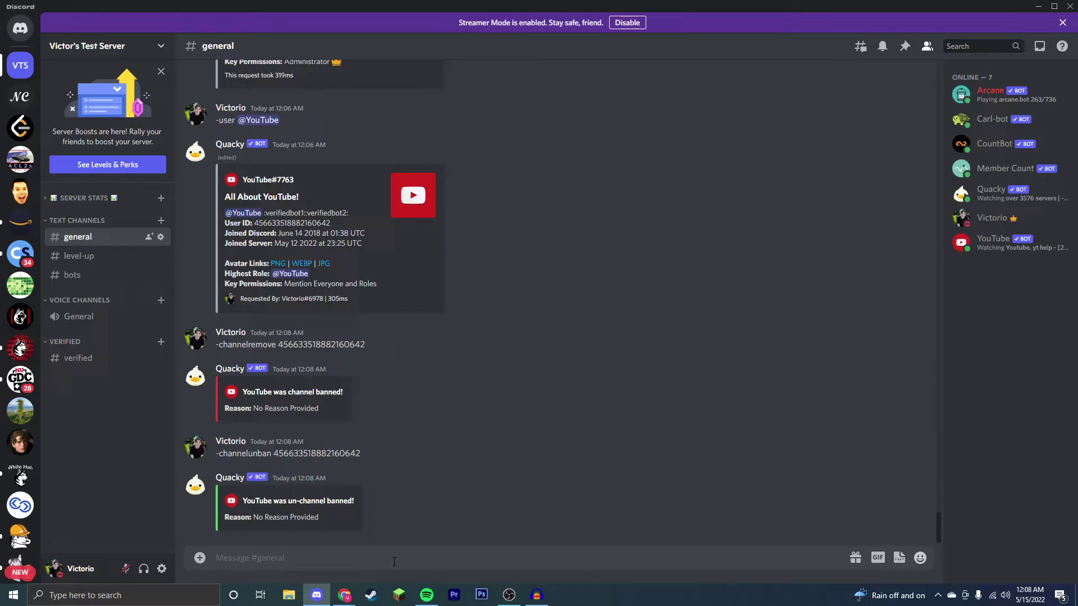
text(-channelremove)
key(ctrl+v)
key(Return)
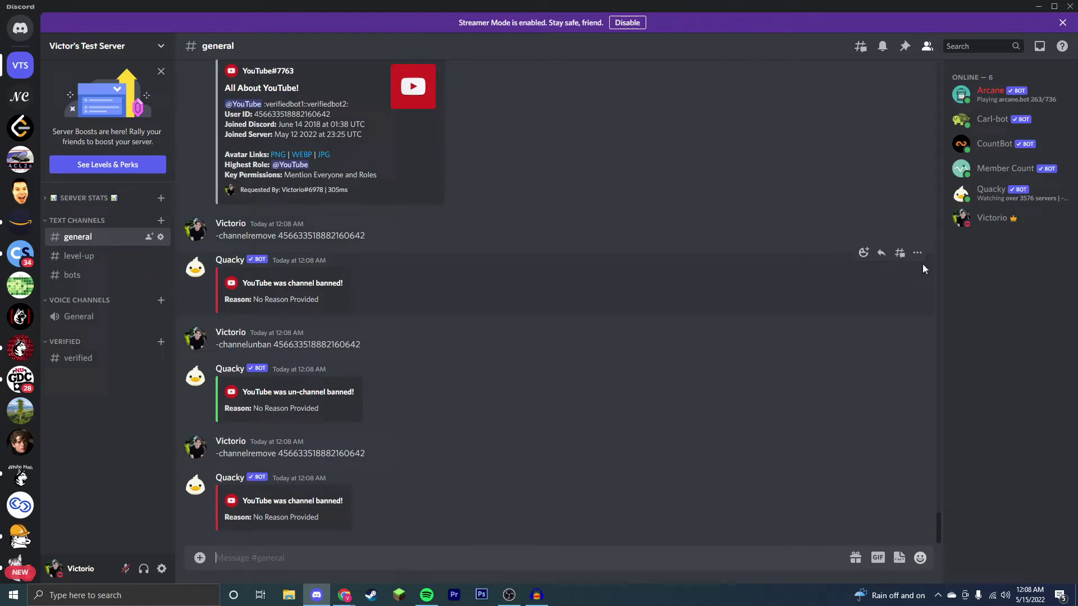
click(79, 256)
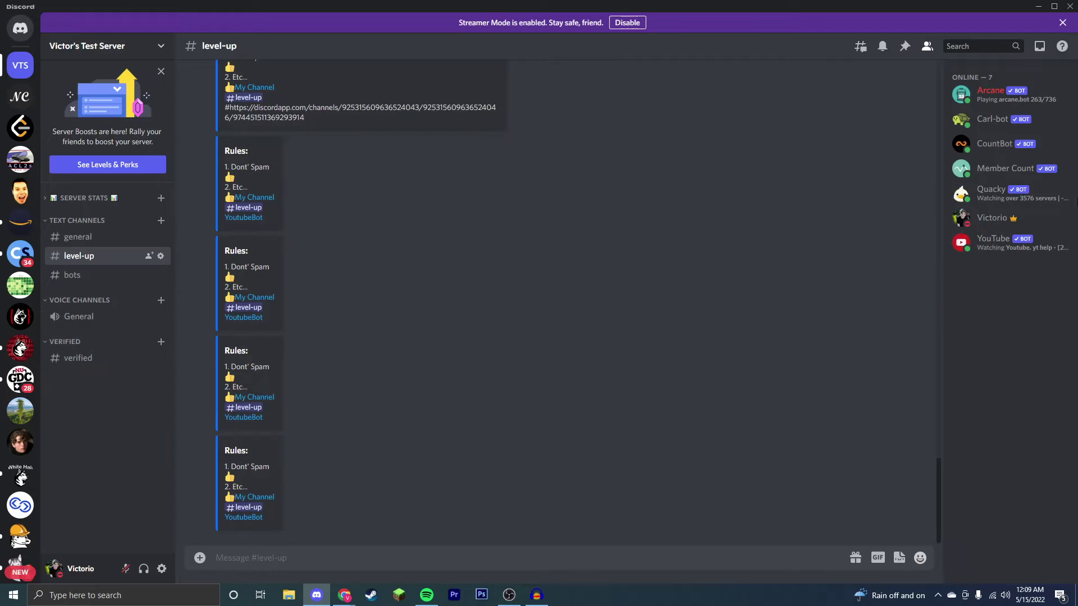
Return to the general channel and lift the YouTube bot's channel ban using -channelunban with its user ID
click(102, 239)
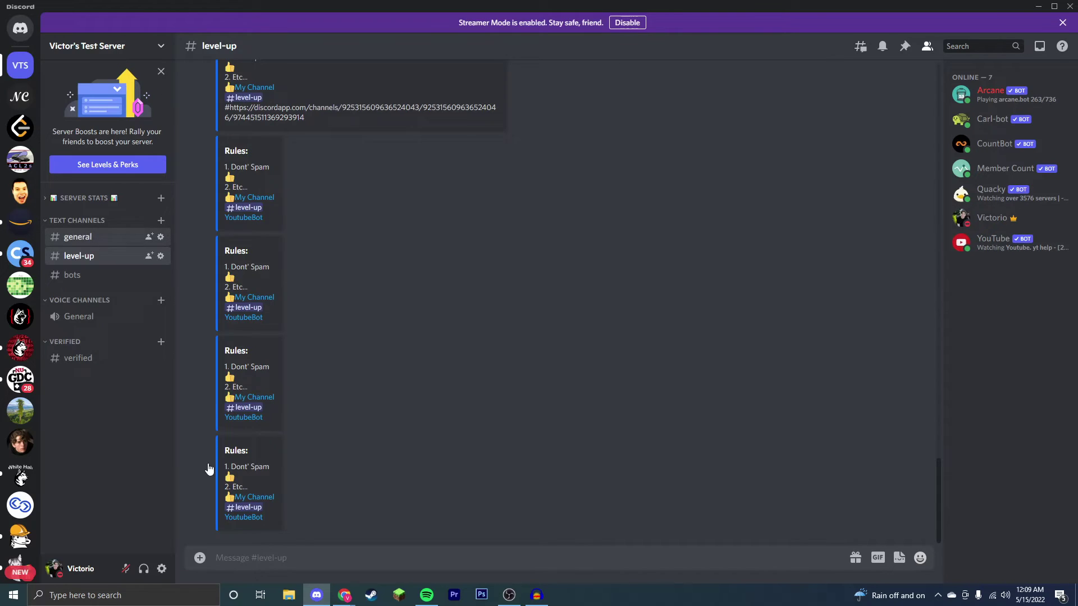
text(-channelunban)
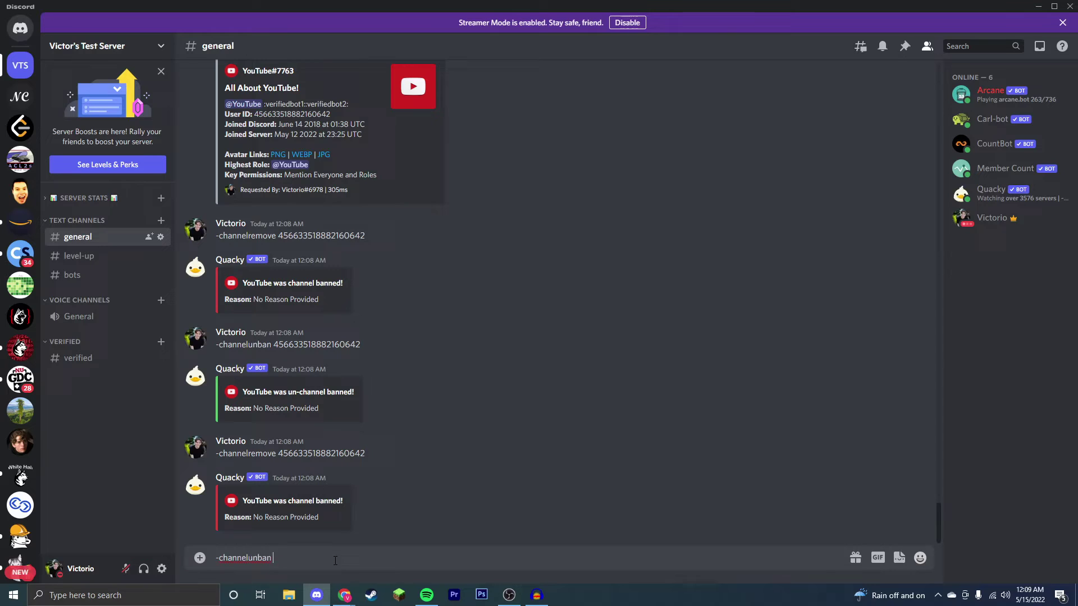
key(ctrl+v)
key(Return)
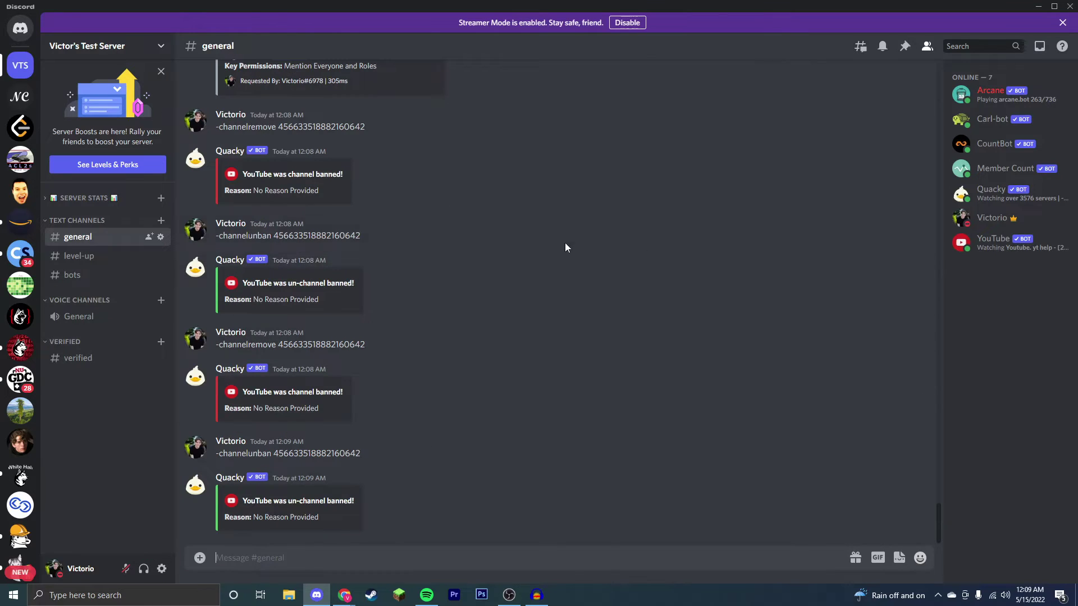
Channel-ban the YouTube bot again with -channelremove, and try to restore it using -channel unadd with its user ID
key(ctrl+v)
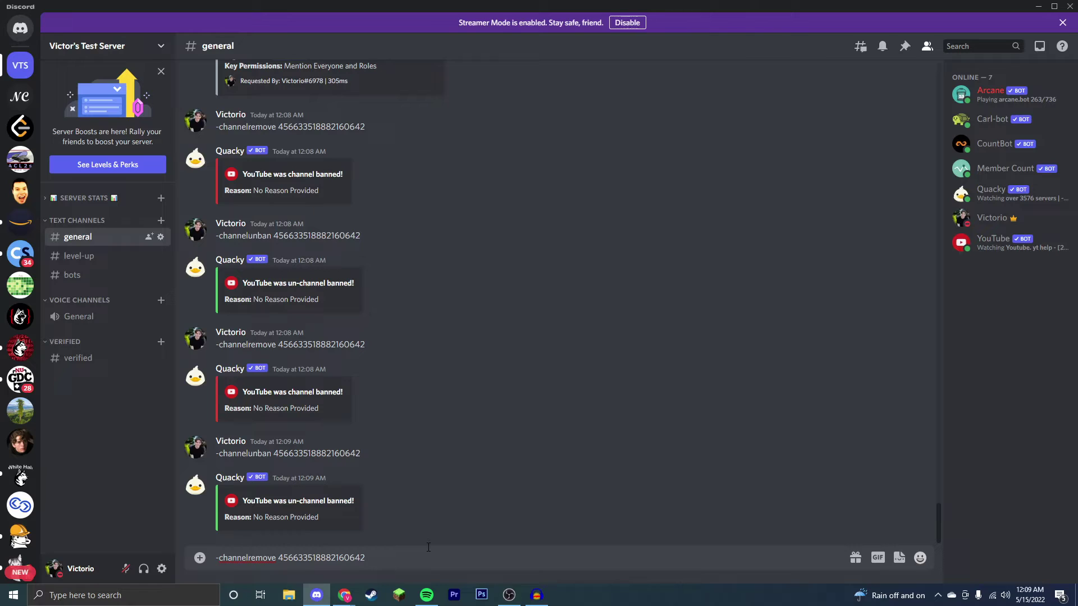
key(Return)
text(-channe)
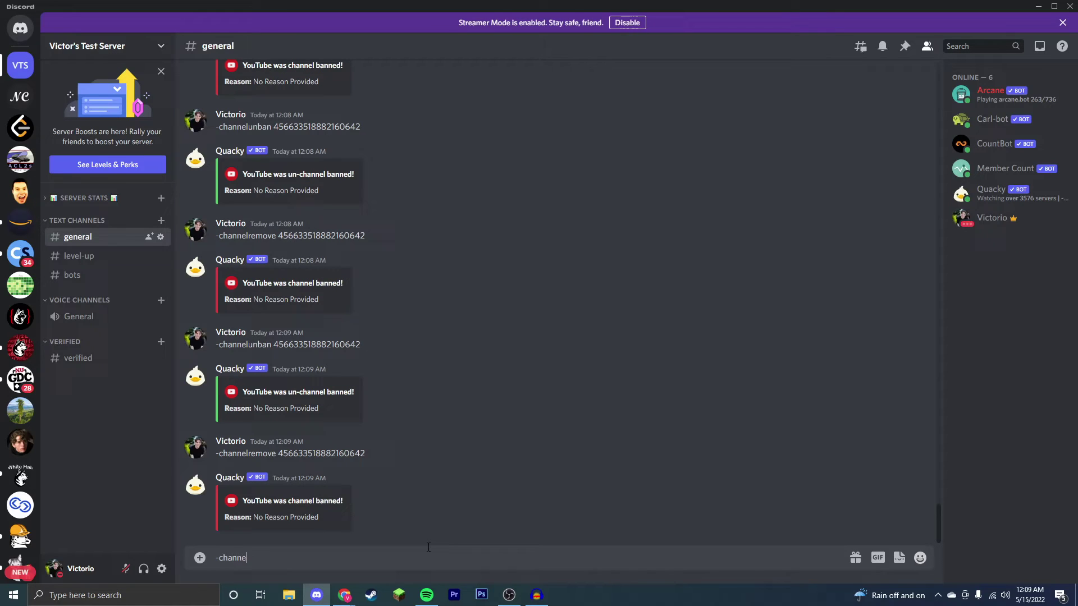
text(l unadd)
key(ctrl+v)
key(Return)
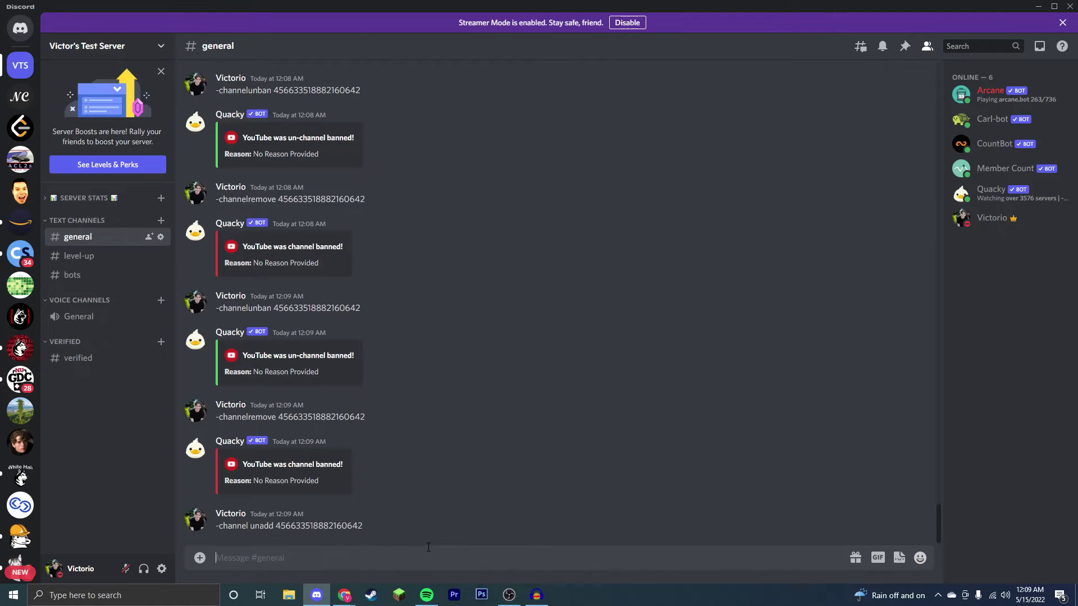
Check the level-up channel's member list, and write the -channel unban command in the general channel
click(78, 255)
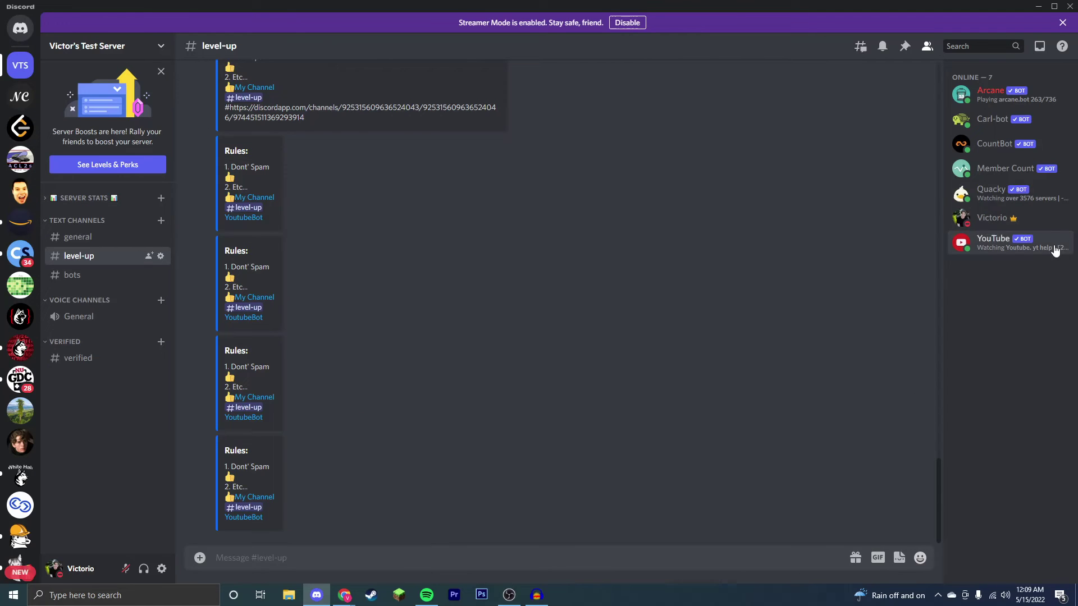
key(alt+Up)
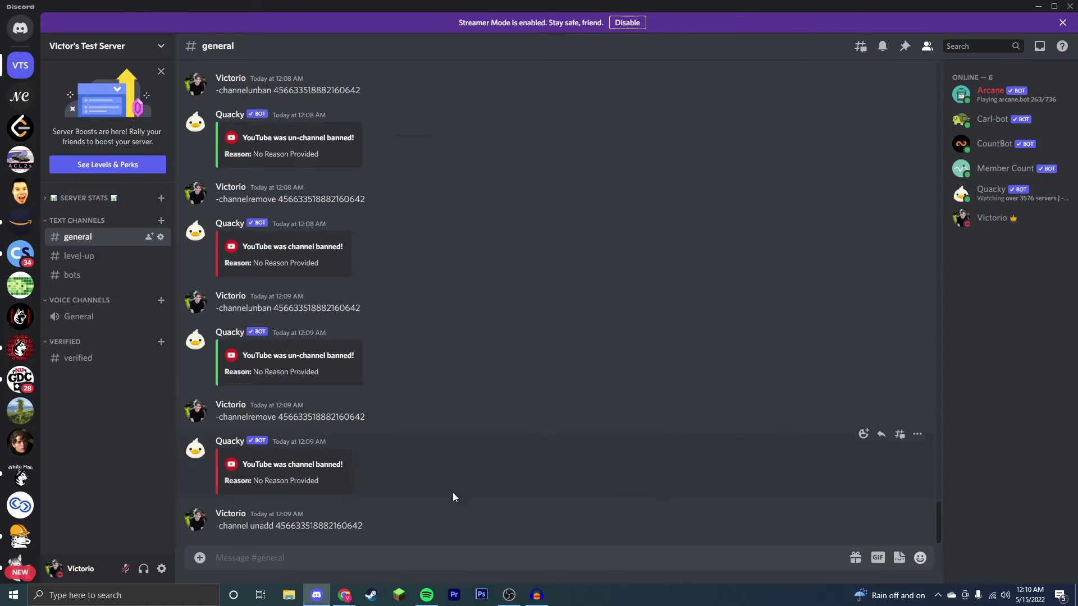
text(-channe)
text(l unadd)
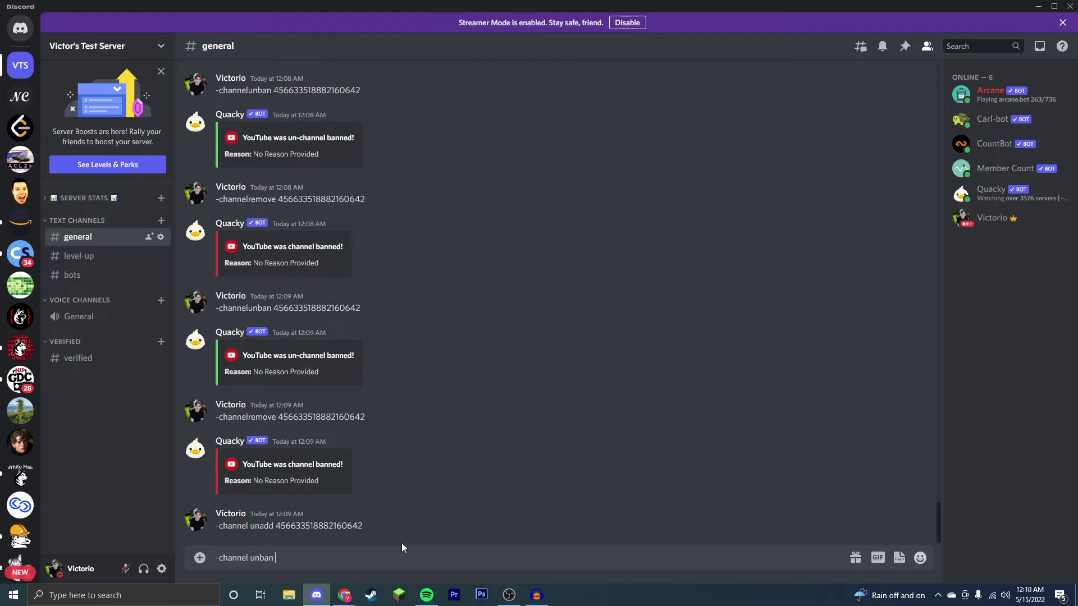
Purge 10 messages from the bots channel with -clear 10, and delete Quacky's response using its trash reaction
key(alt+Down)
key(alt+Down)
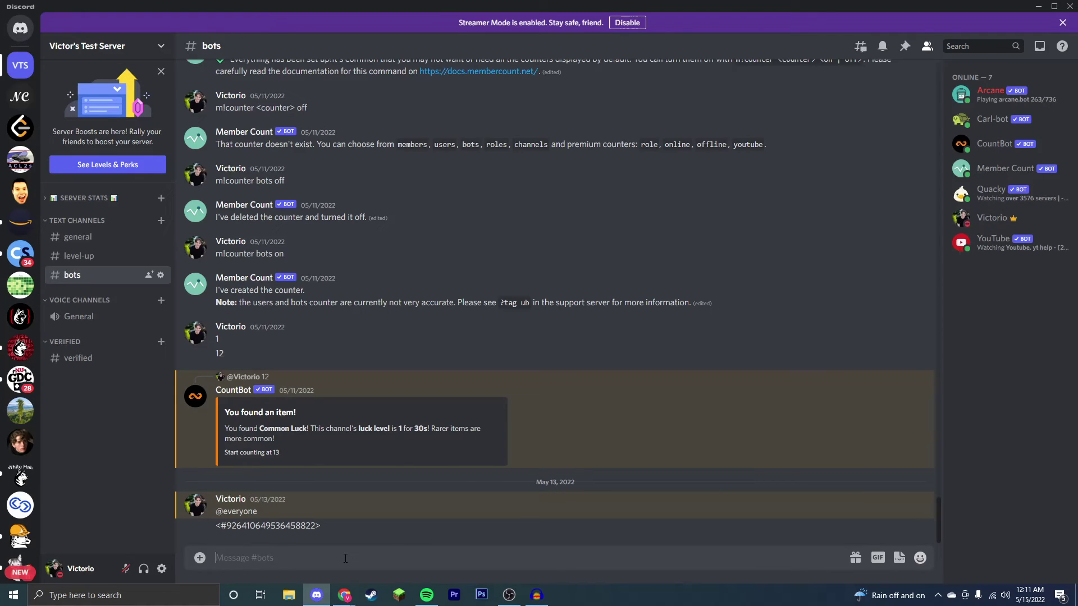
text(-clear 10)
key(Return)
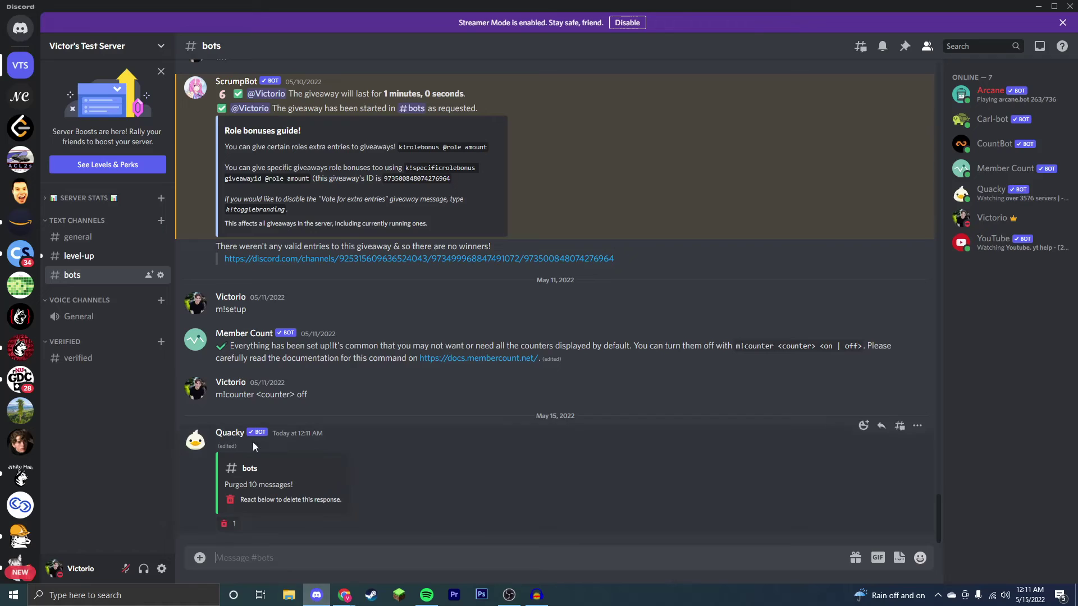
click(224, 523)
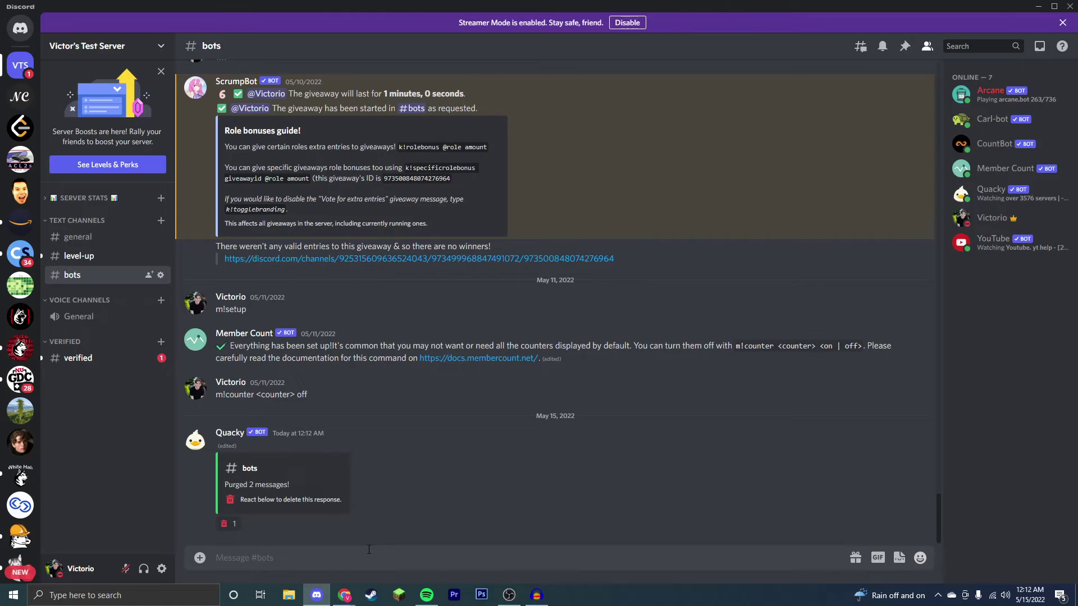
Ban a user by ID in the bots channel using -hackban with the account's user ID
text(-hk)
key(BackSpace)
text(ackban)
key(ctrl+v)
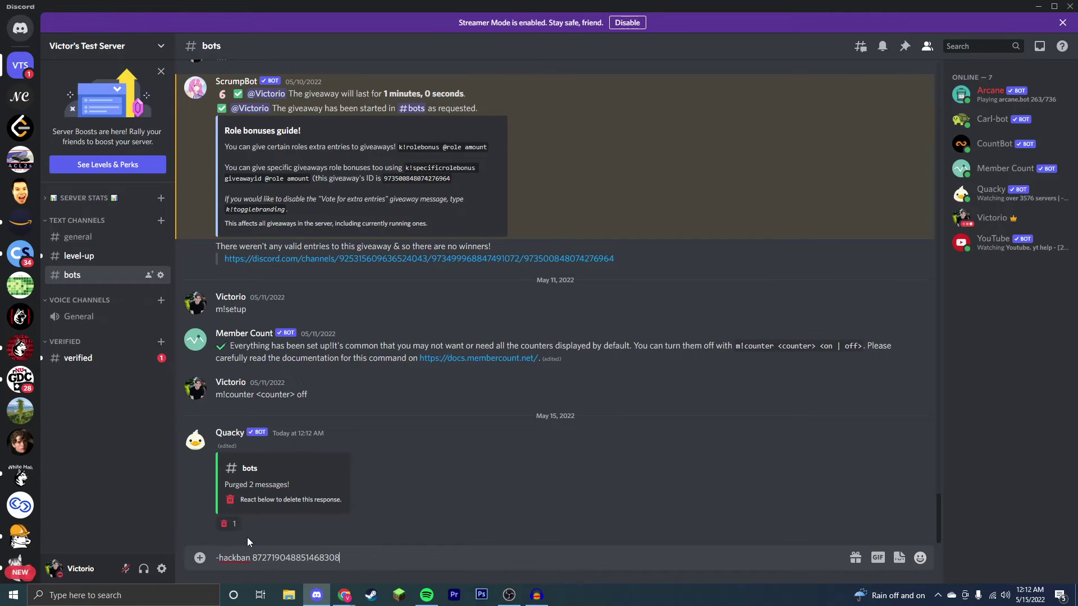
key(Return)
drag(215, 526, 398, 527)
click(288, 529)
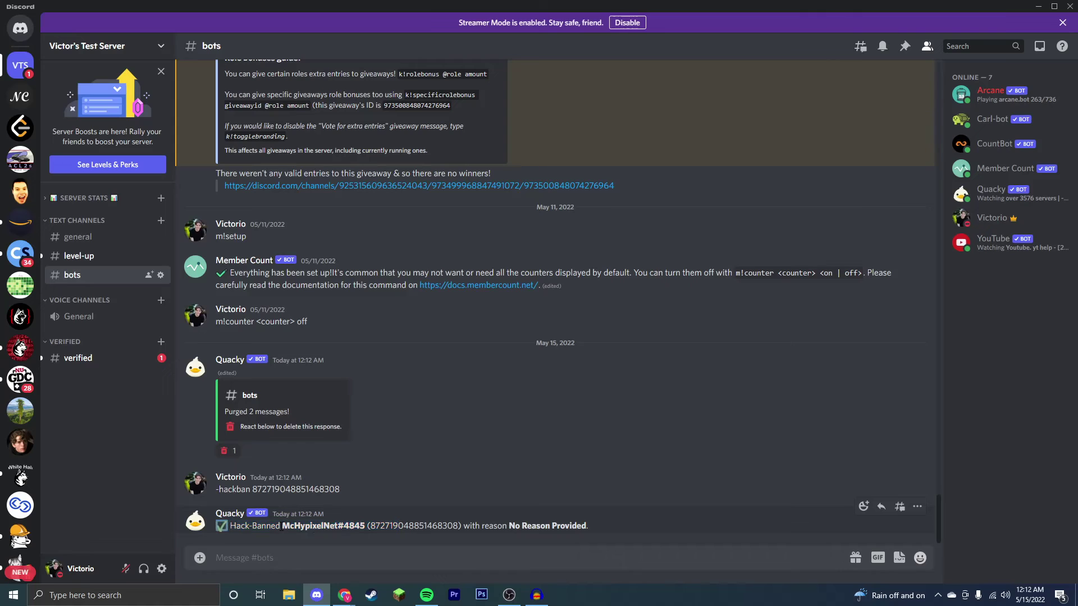
drag(281, 526, 527, 540)
click(488, 561)
triple_click(505, 500)
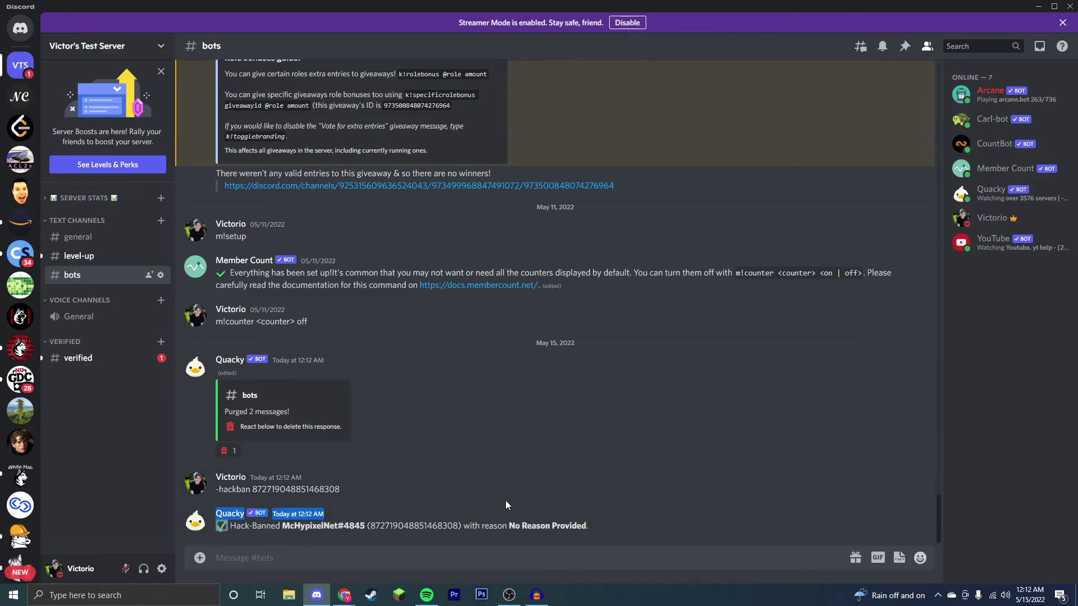
click(505, 501)
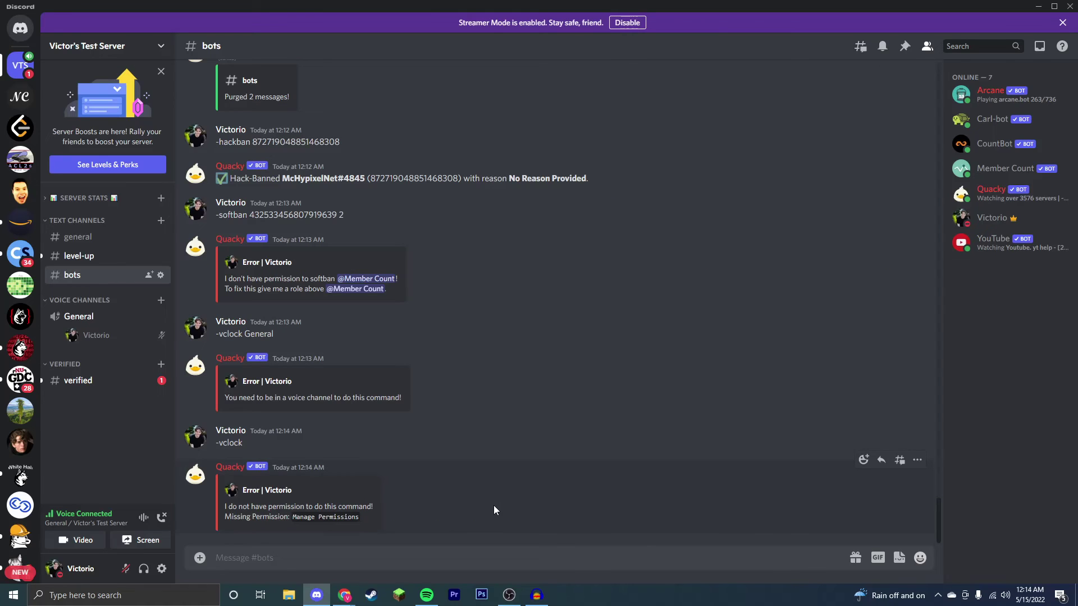
Lock the General voice channel with -vclock, and unlock it with -vcunlock
text(-vclock)
key(Return)
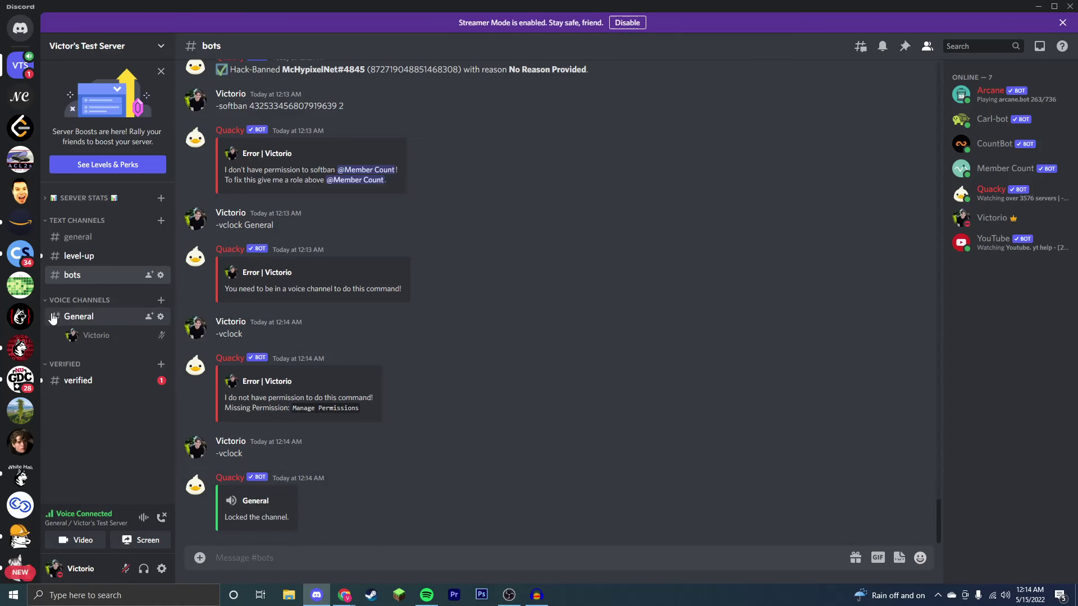
text(-vc)
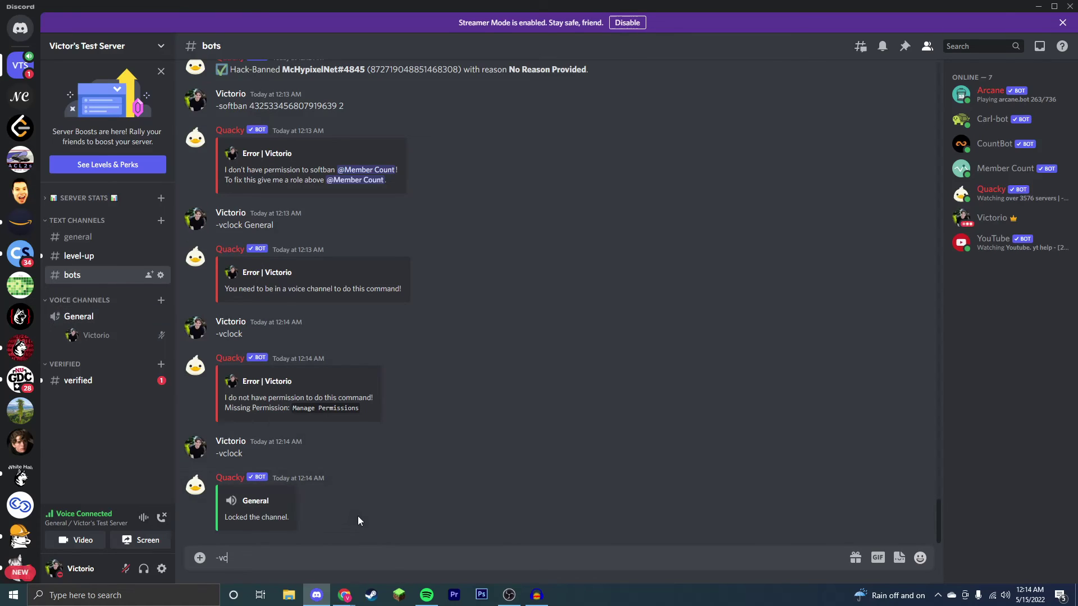
text(unlock)
key(Return)
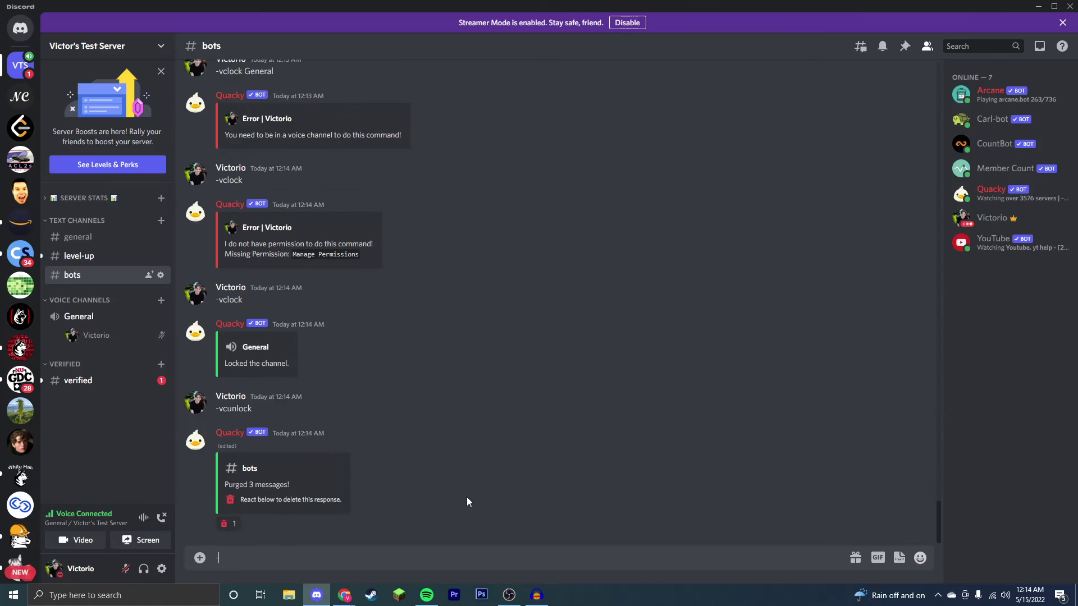
Try to kick everyone from the General voice channel with -vckick, and move everyone to the test channel with -vcmove test
text(-vckick)
key(Return)
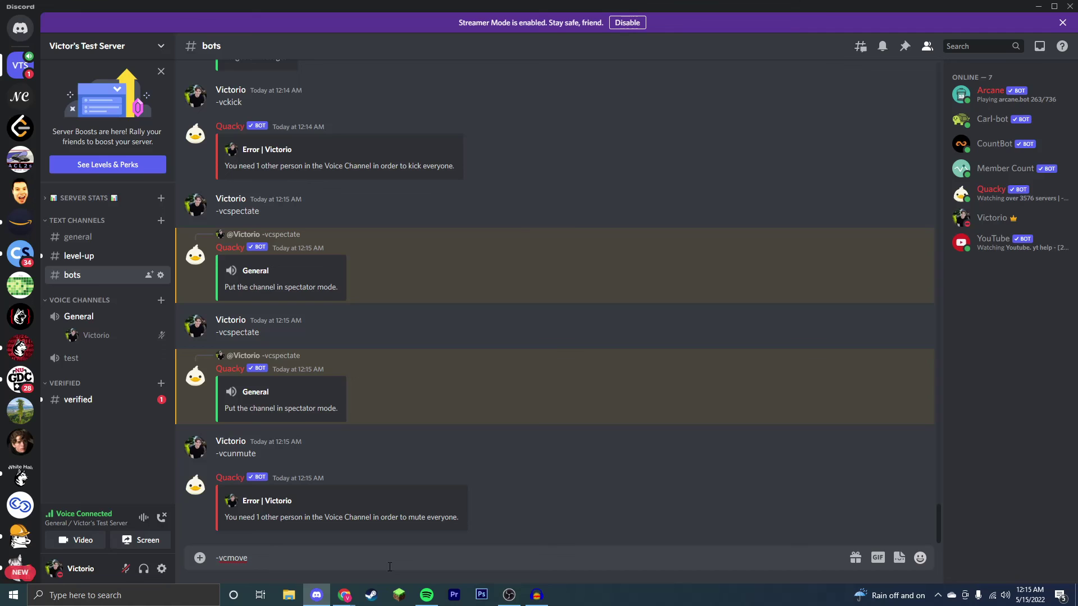
text(test)
key(Return)
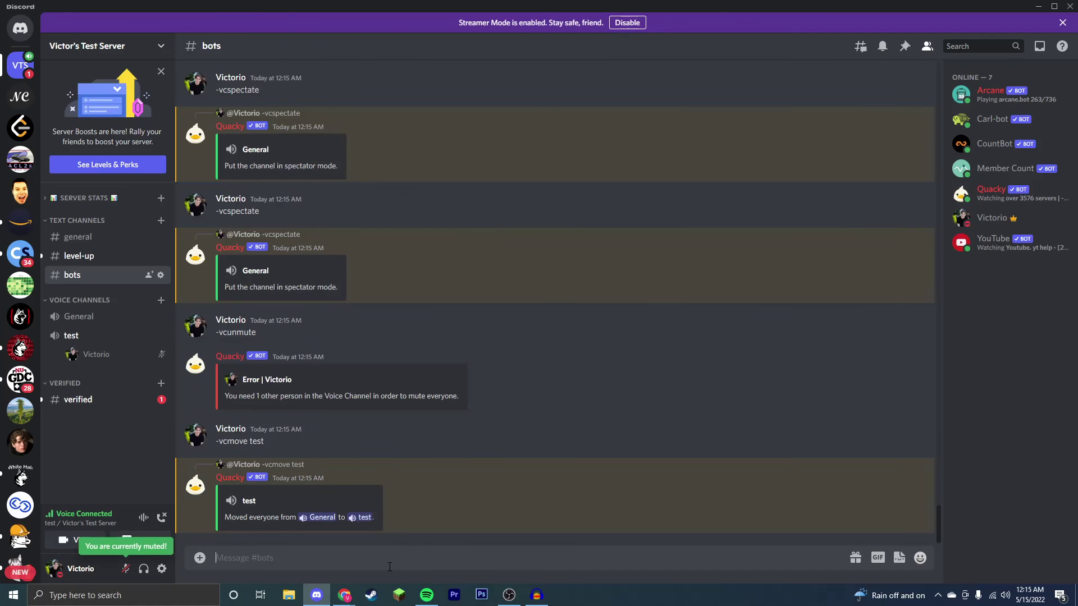